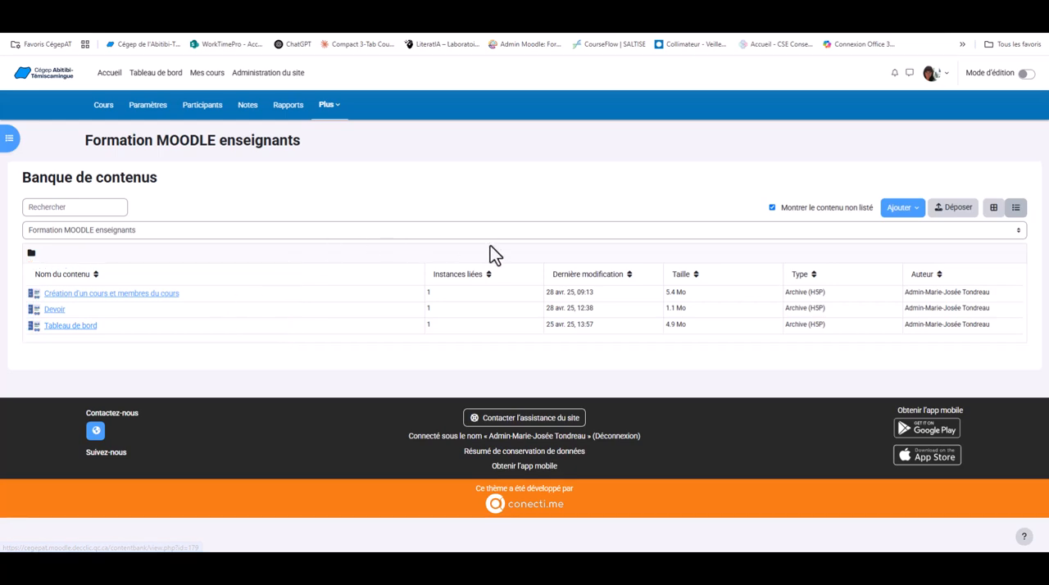
Browse the H5P content types available for adding to the course's content bank.
left_click(917, 215)
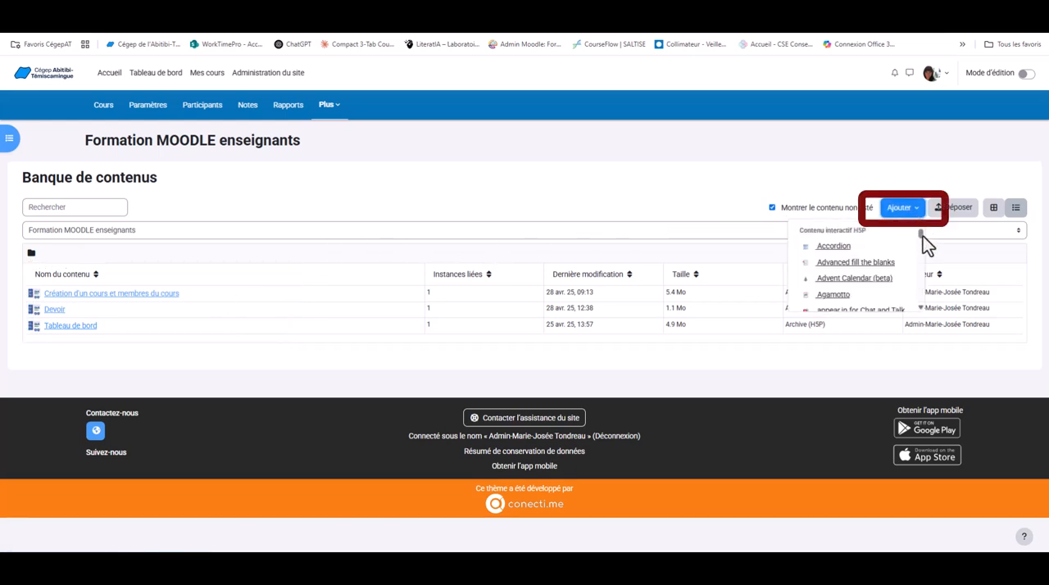
mouse_move(923, 236)
left_mouse_down()
mouse_move(918, 266)
mouse_move(920, 229)
left_mouse_up()
scroll(918, 266, "down", 1)
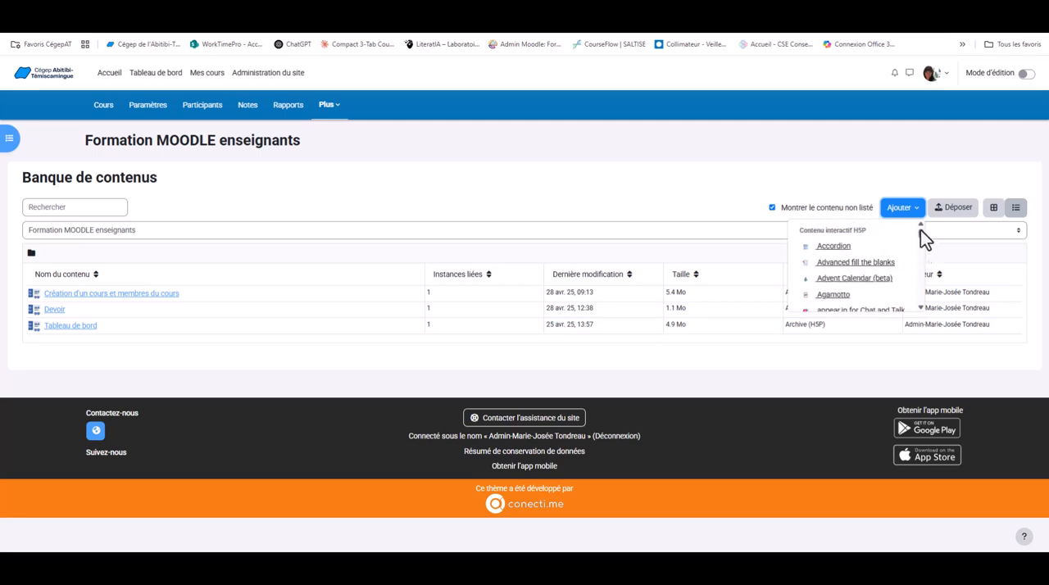
left_click(882, 172)
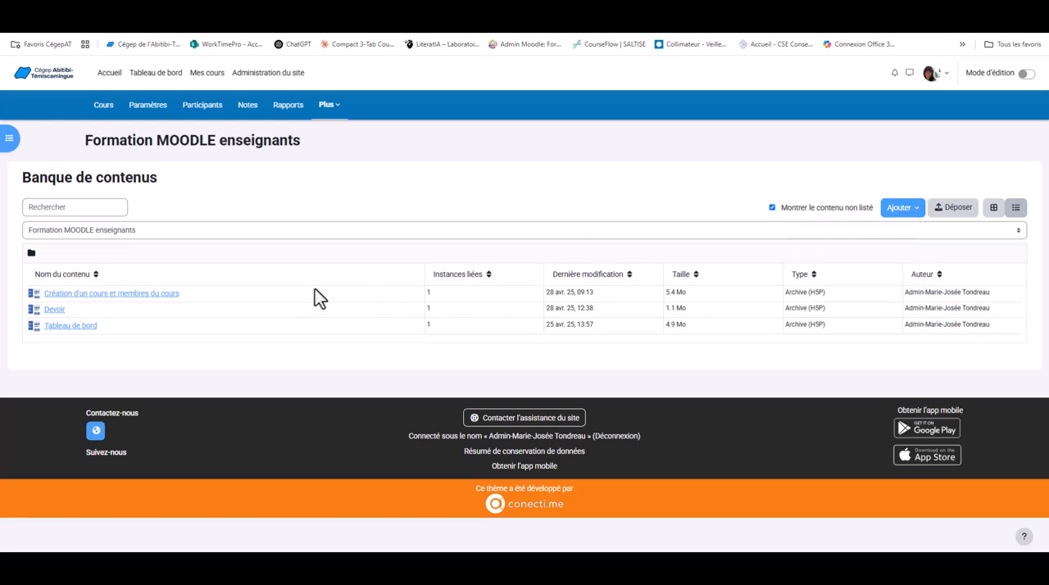
Open the Devoir content, view its additional management actions, and return to the content bank.
left_click(54, 310)
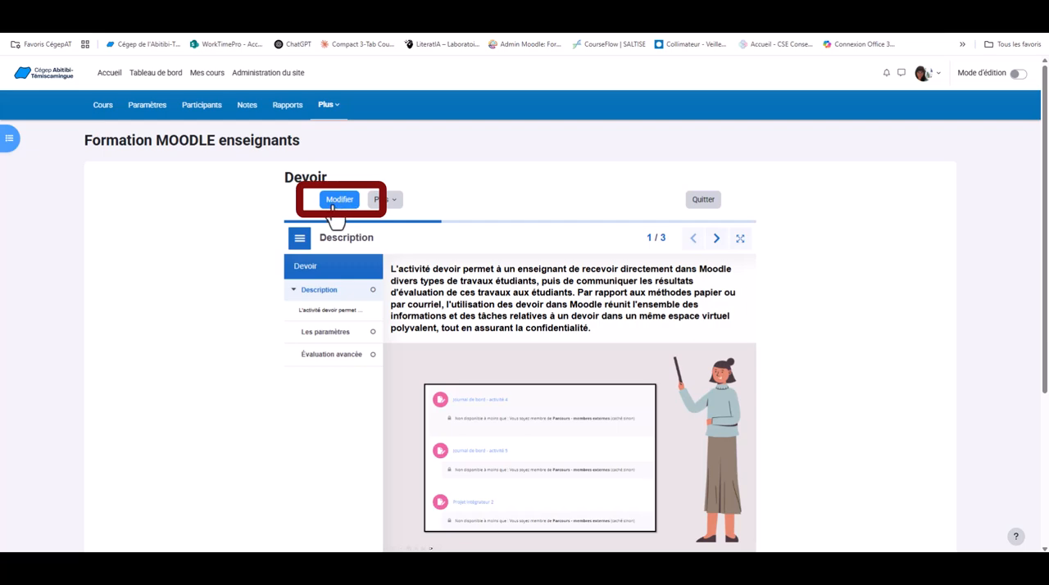
left_click(396, 205)
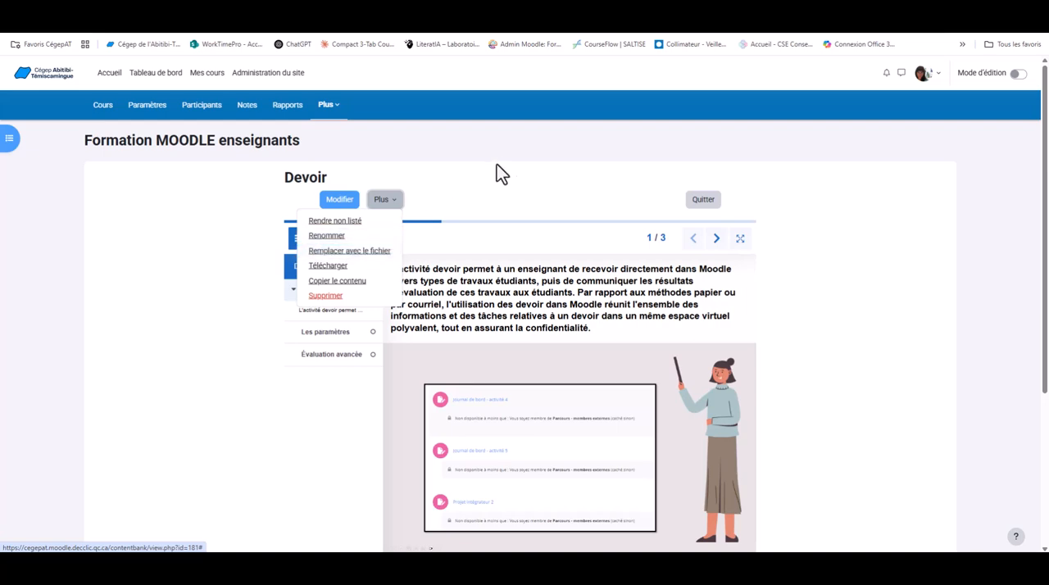
left_click(705, 200)
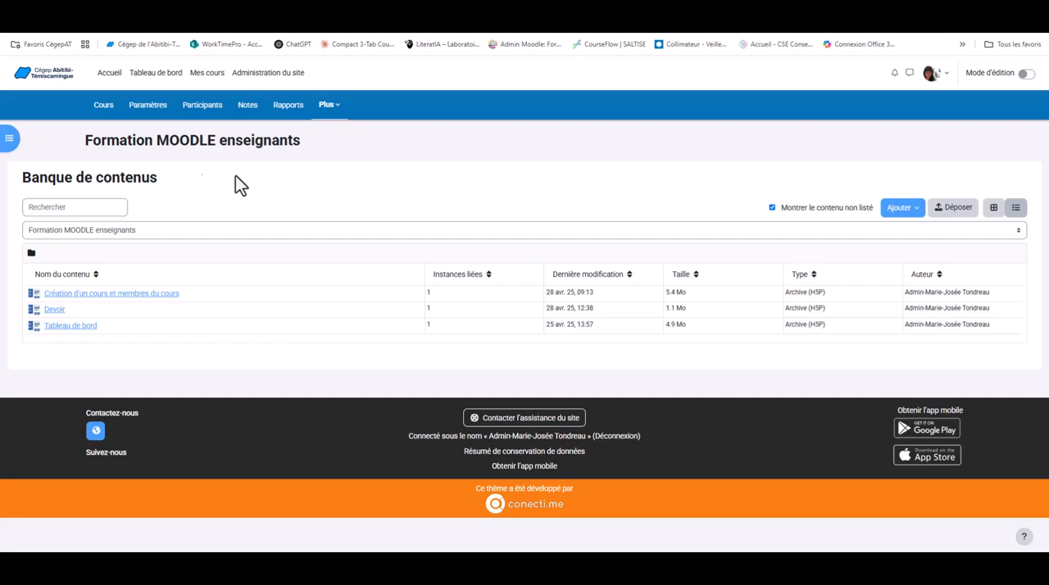
Return to the course page, close the open Activité ou ressource? tile, and enable edit mode.
left_click(103, 115)
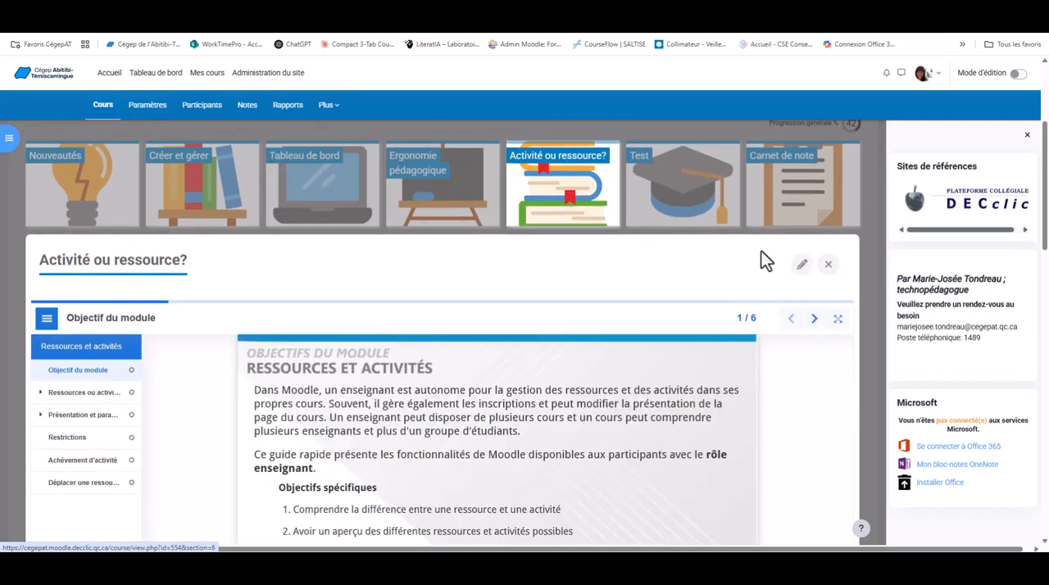
left_click(830, 265)
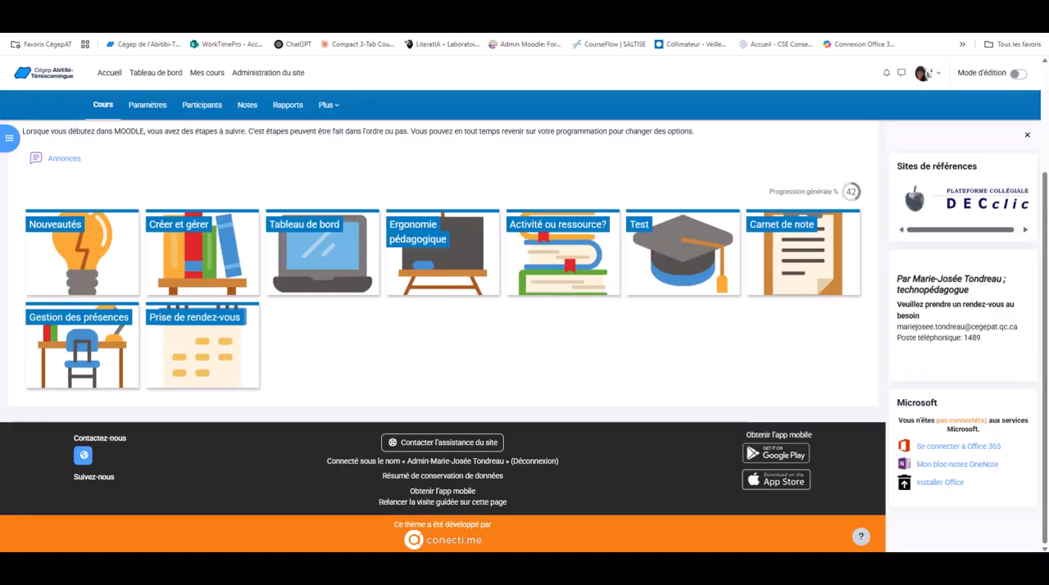
left_click(1014, 74)
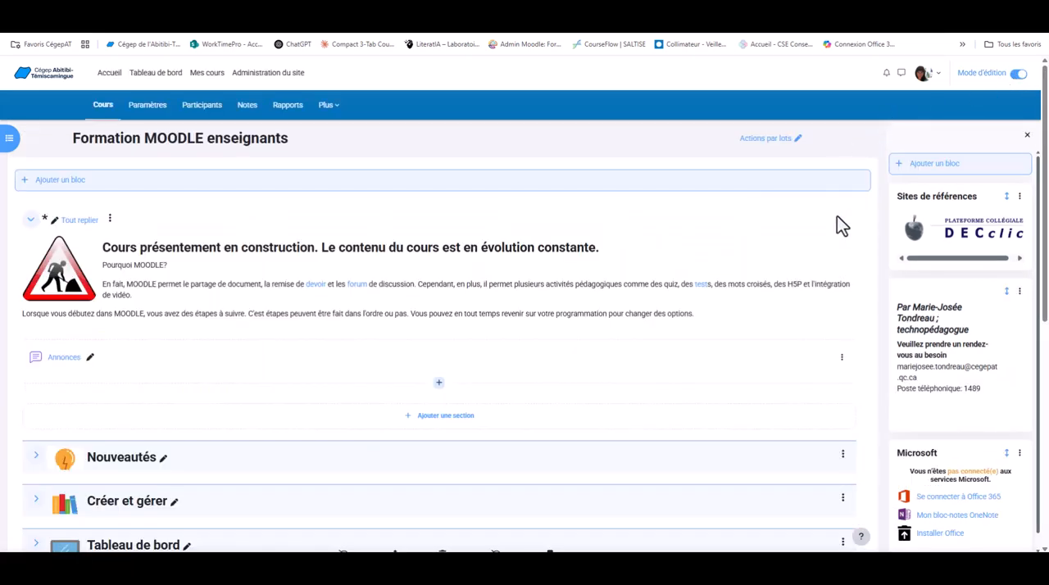
Expand the Ergonomie pédagogique section and briefly inspect the contents of the Tableau de bord section.
scroll(837, 245, "down", 3)
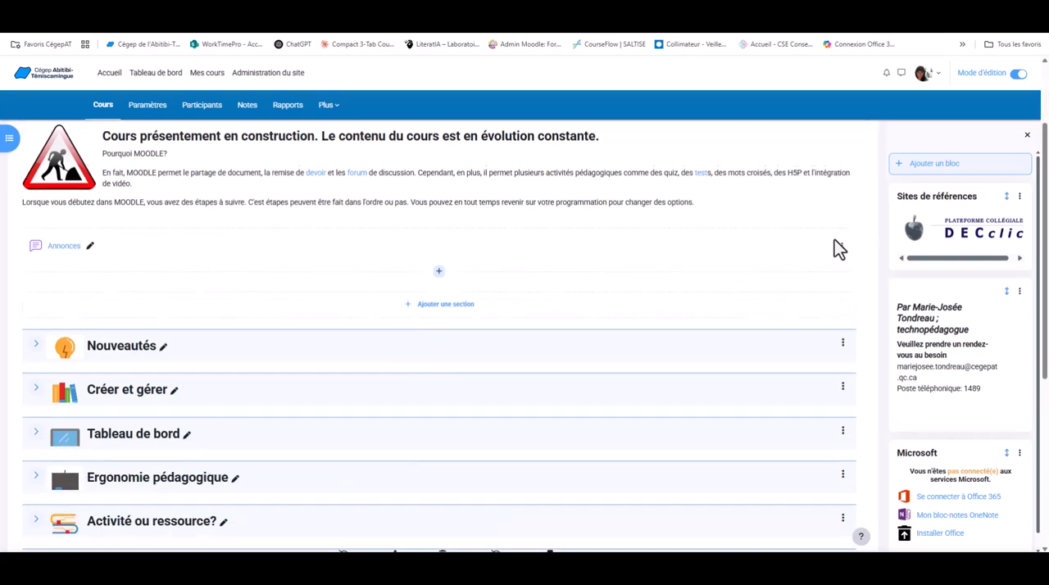
scroll(837, 246, "down", 1)
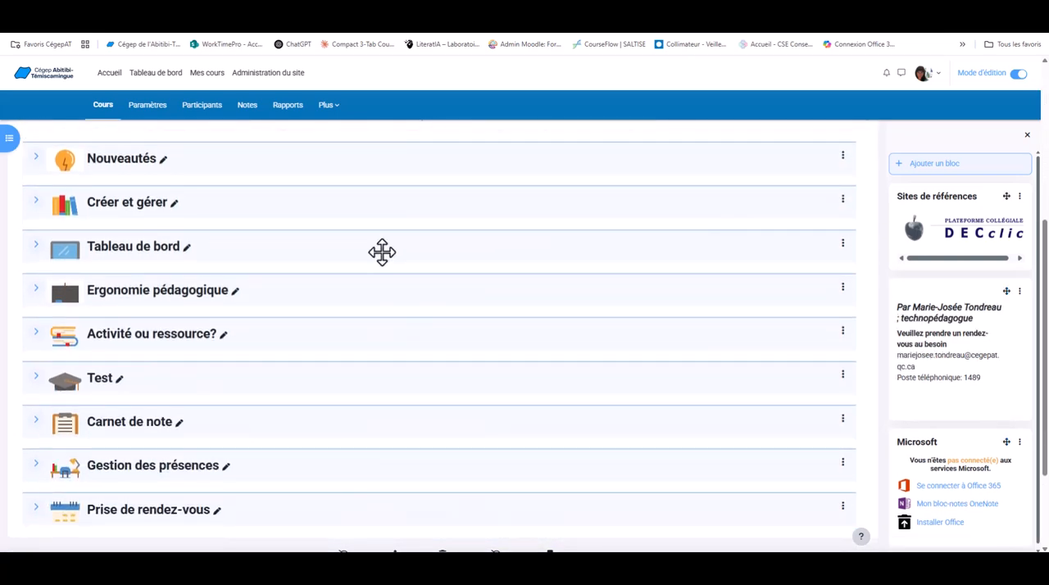
left_click(35, 289)
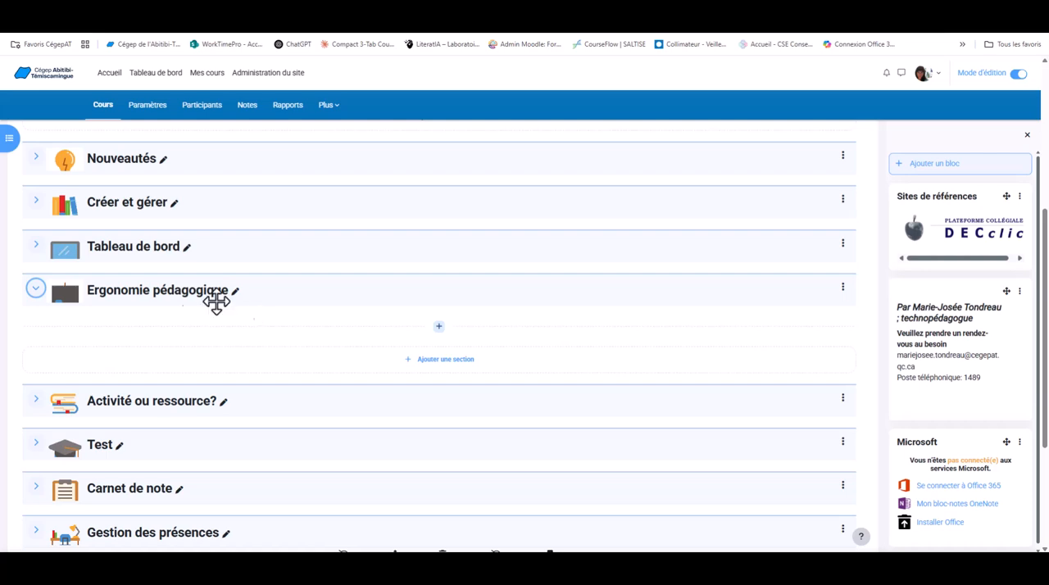
left_click(36, 245)
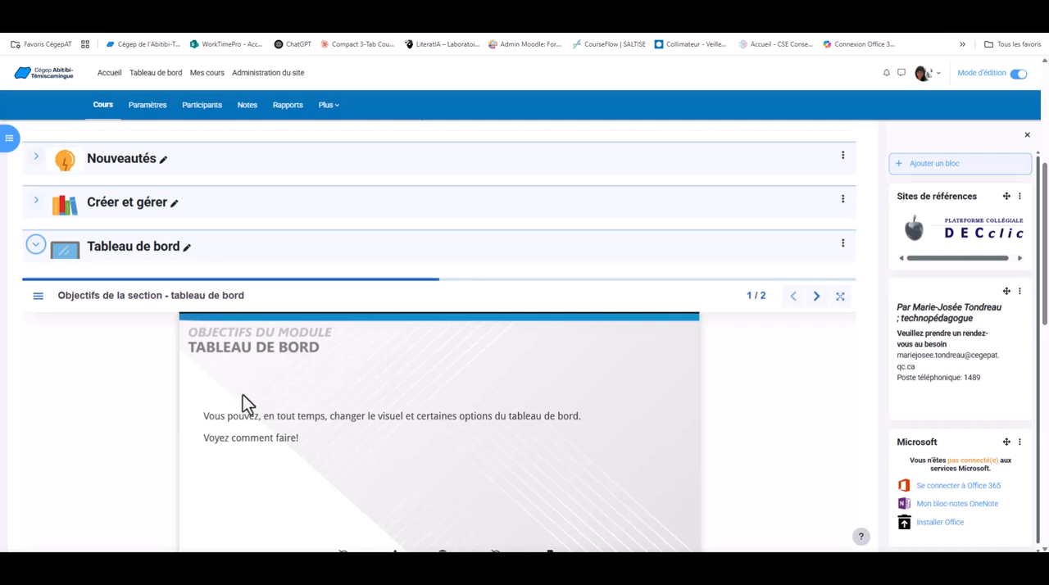
left_click(35, 246)
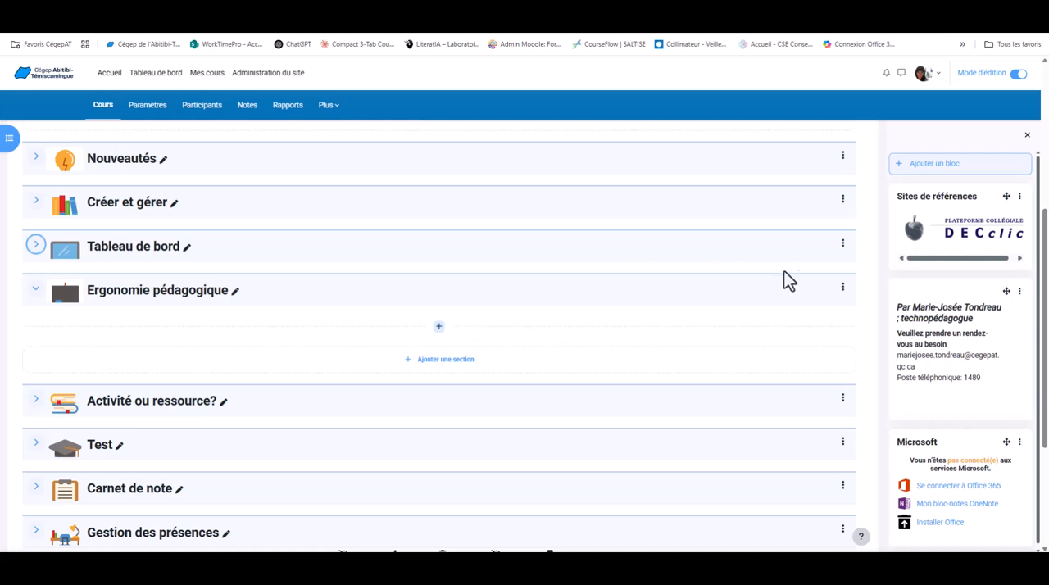
Try to insert the Devoir H5P content from the content bank into the Ergonomie pédagogique section's description.
left_click(843, 288)
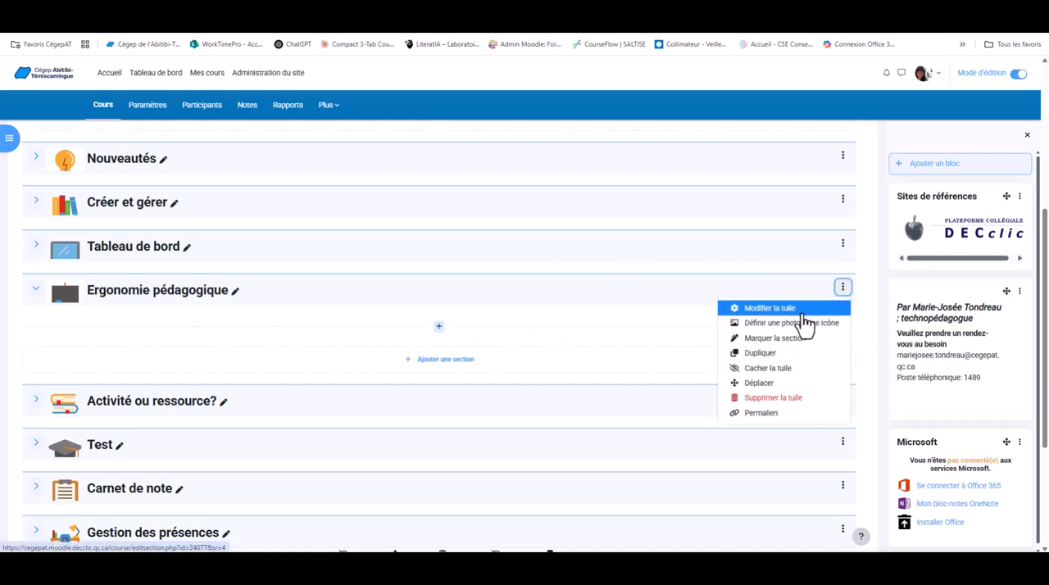
left_click(807, 318)
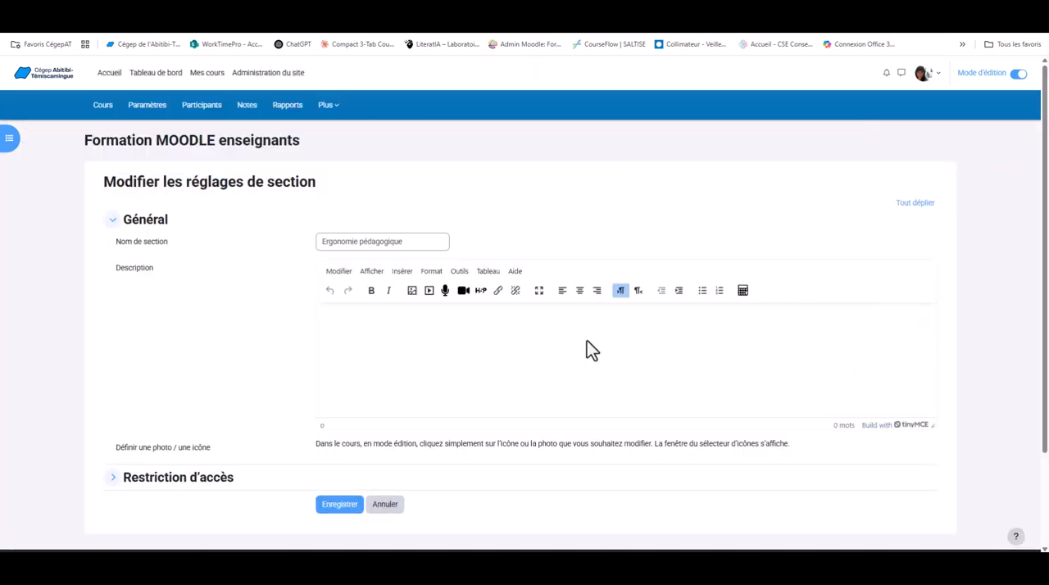
left_click(483, 295)
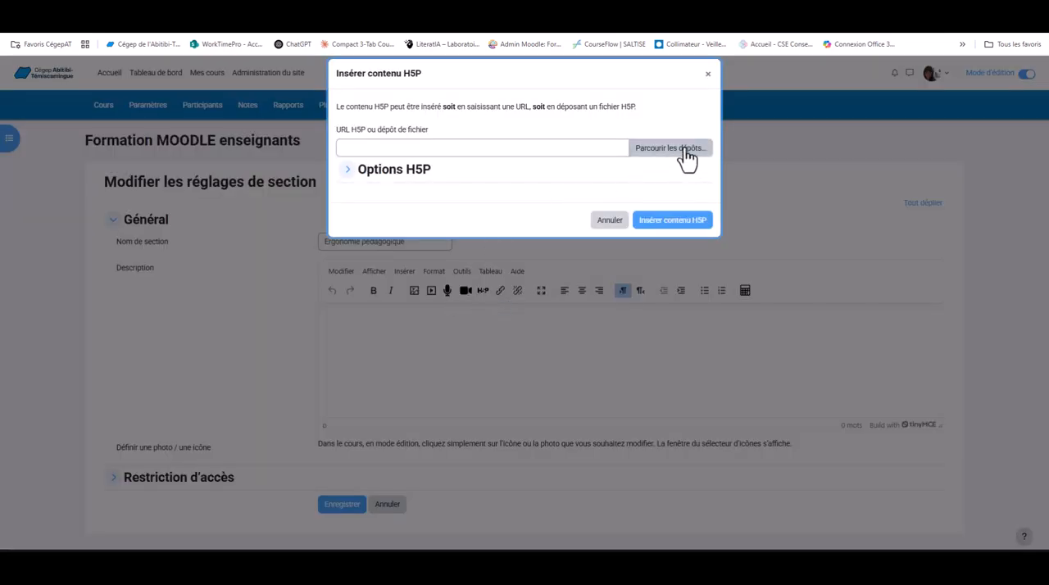
left_click(685, 152)
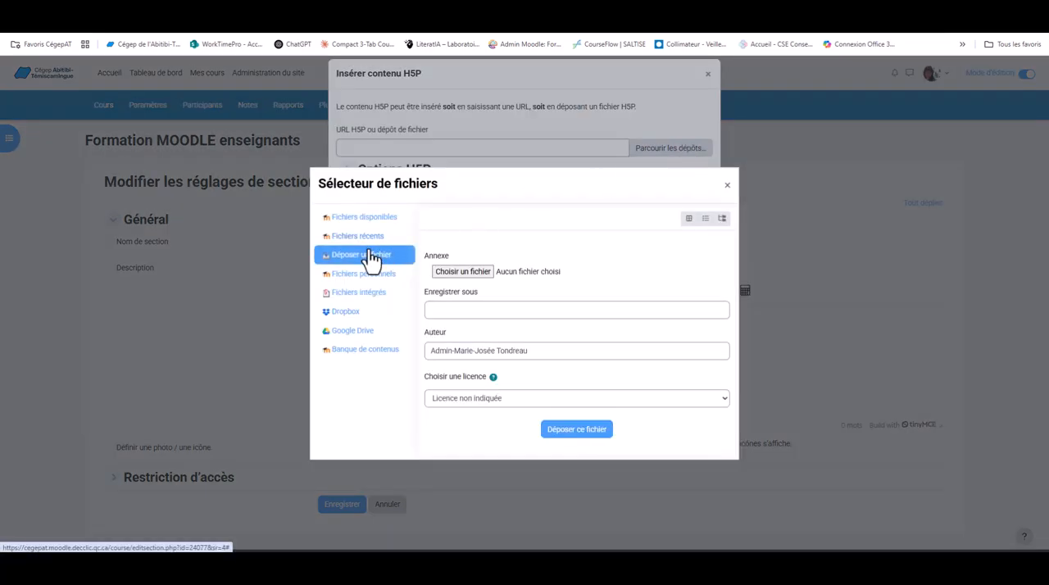
left_click(364, 353)
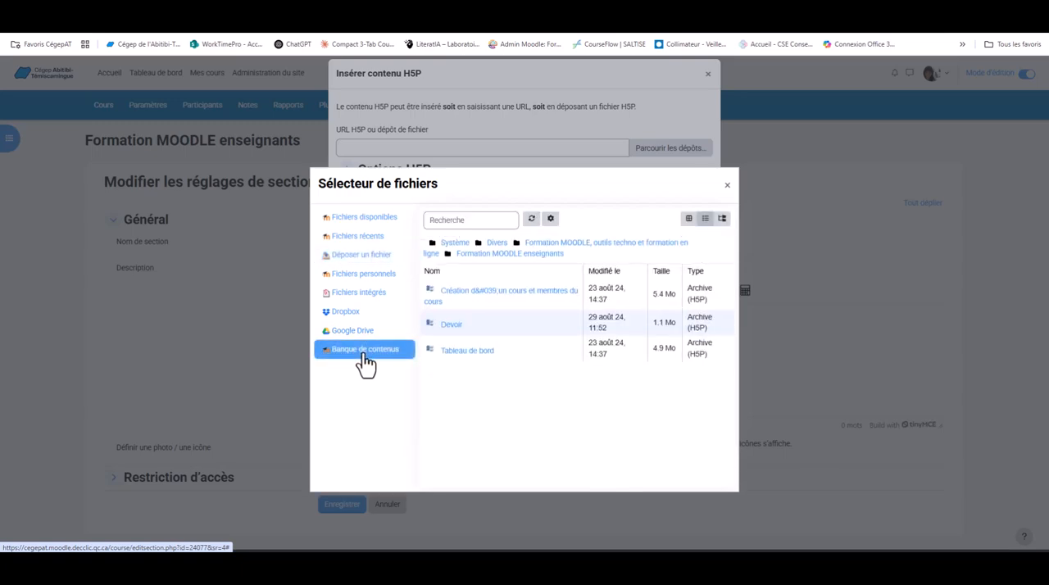
left_click(457, 327)
left_click(471, 370)
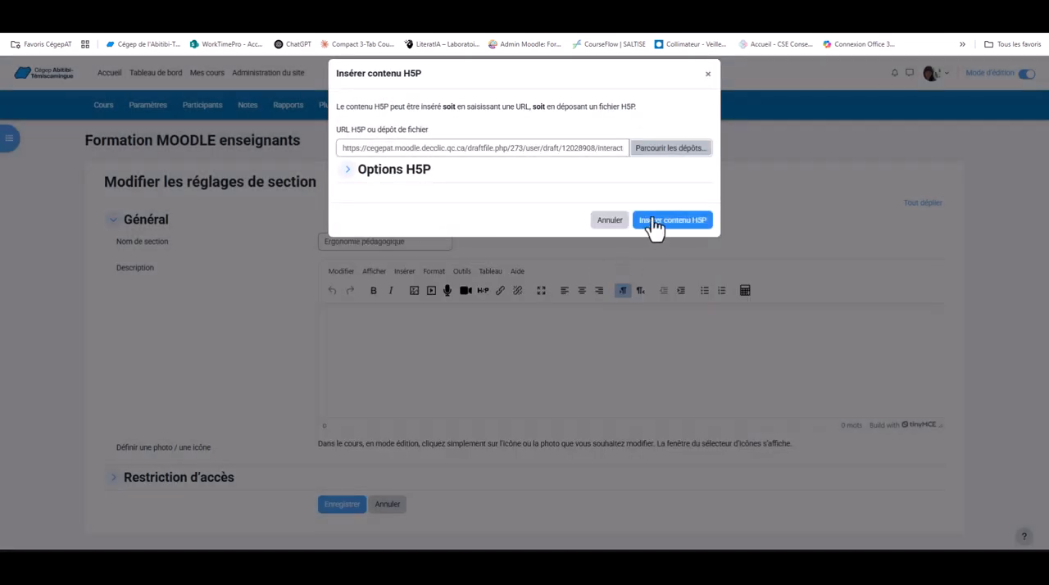
left_click(653, 222)
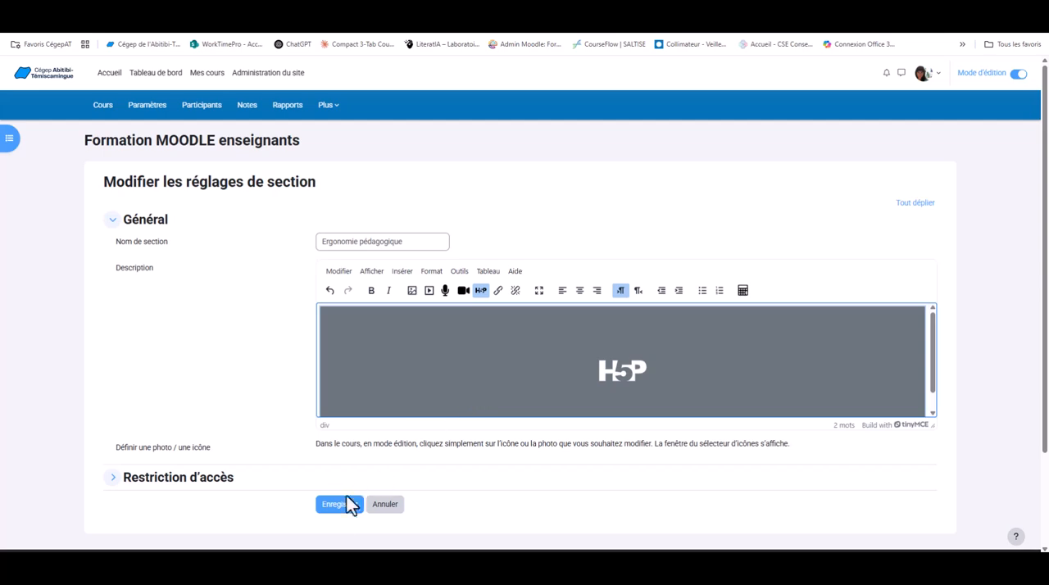
left_click(339, 506)
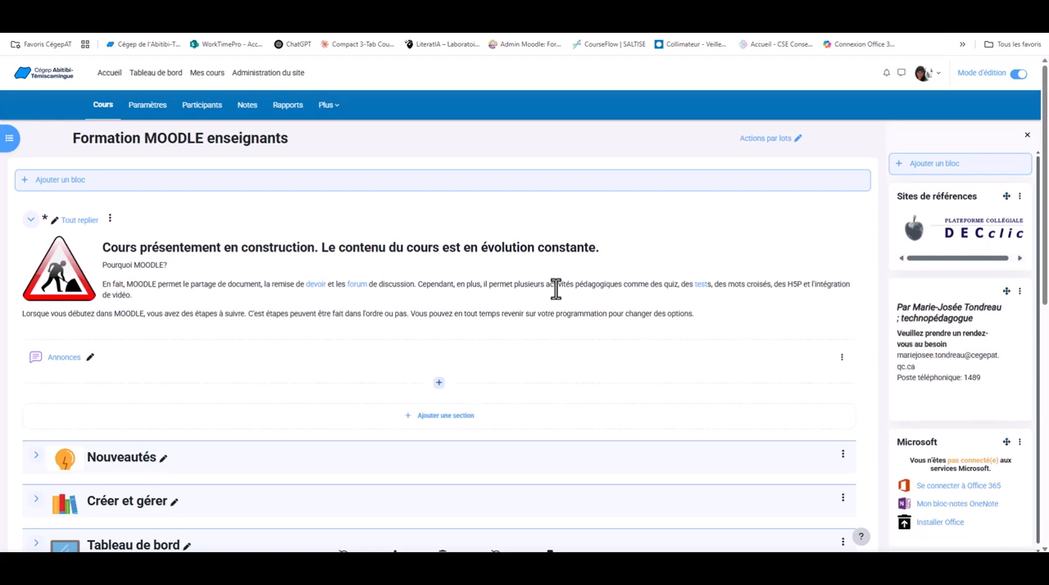
Add an H5P activity to the Ergonomie pédagogique section and name it "test".
scroll(555, 289, "down", 5)
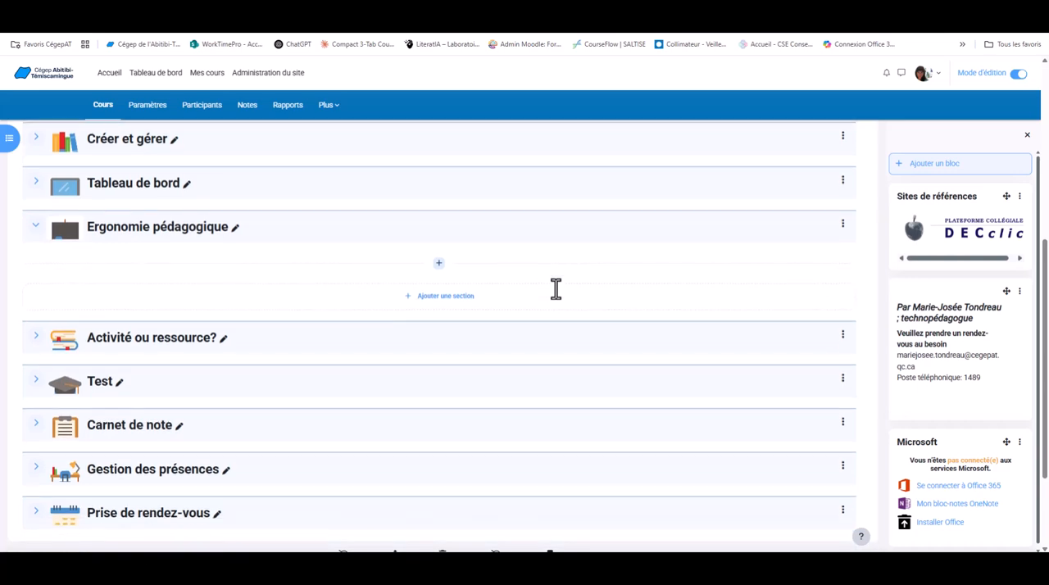
left_click(440, 264)
left_click(492, 283)
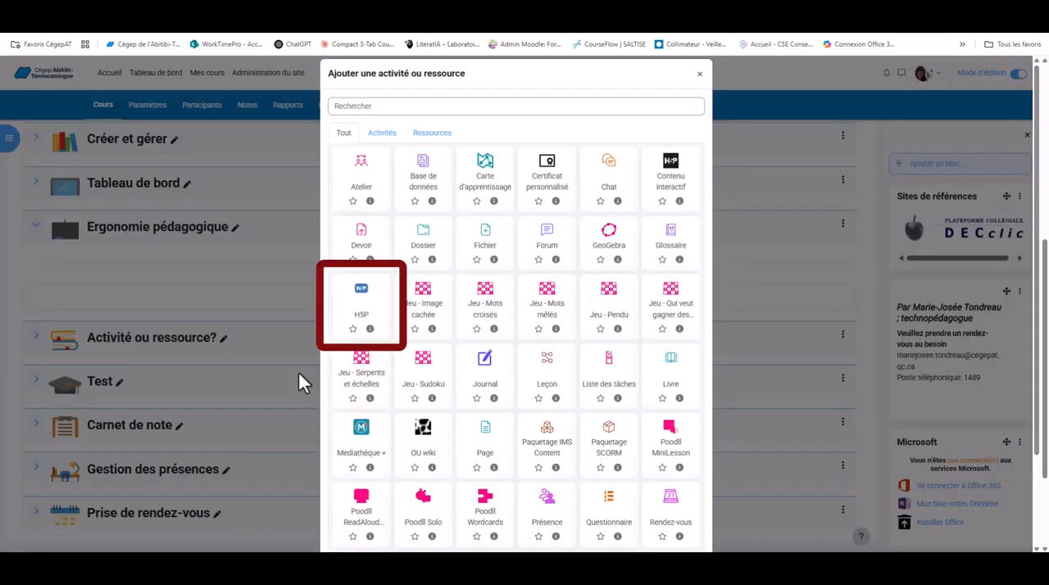
left_click(361, 295)
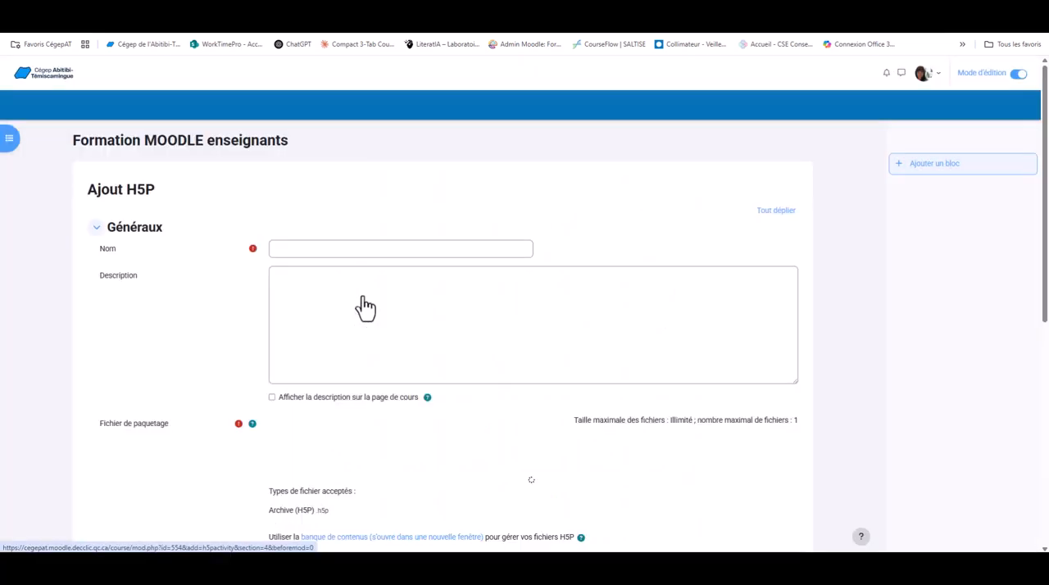
left_click(362, 245)
type("test")
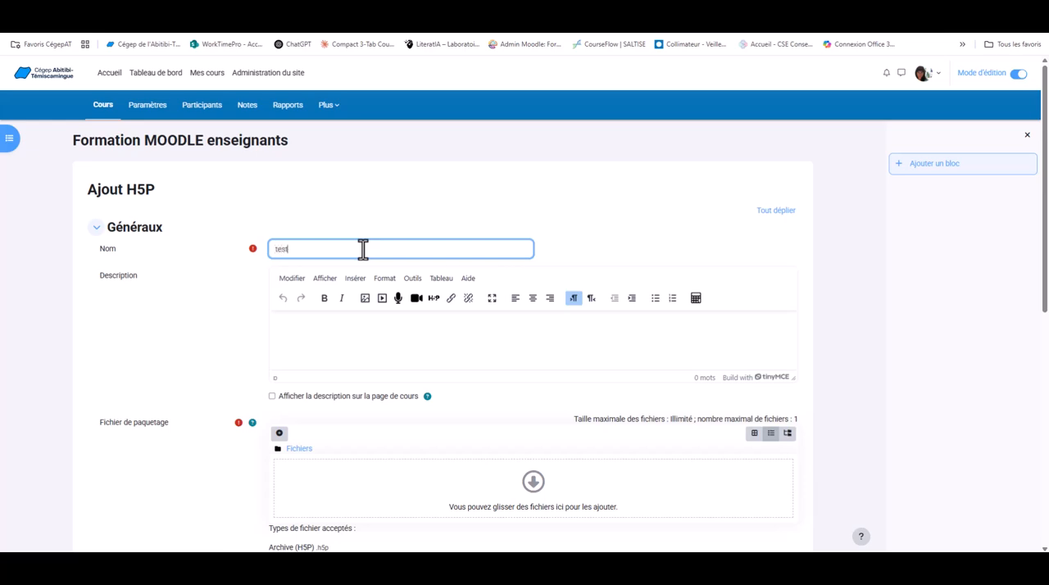
Attach Devoir from the content bank as the activity's package file, as a link to the file with no licence specified.
scroll(361, 314, "down", 3)
scroll(362, 315, "down", 1)
scroll(362, 314, "up", 2)
scroll(361, 314, "up", 1)
scroll(362, 315, "up", 1)
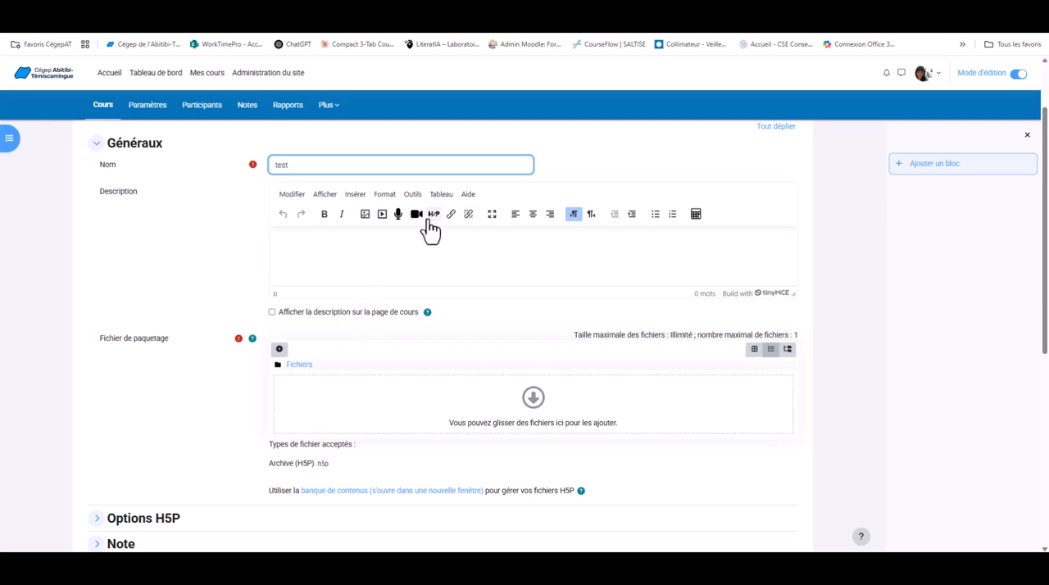
left_click(279, 350)
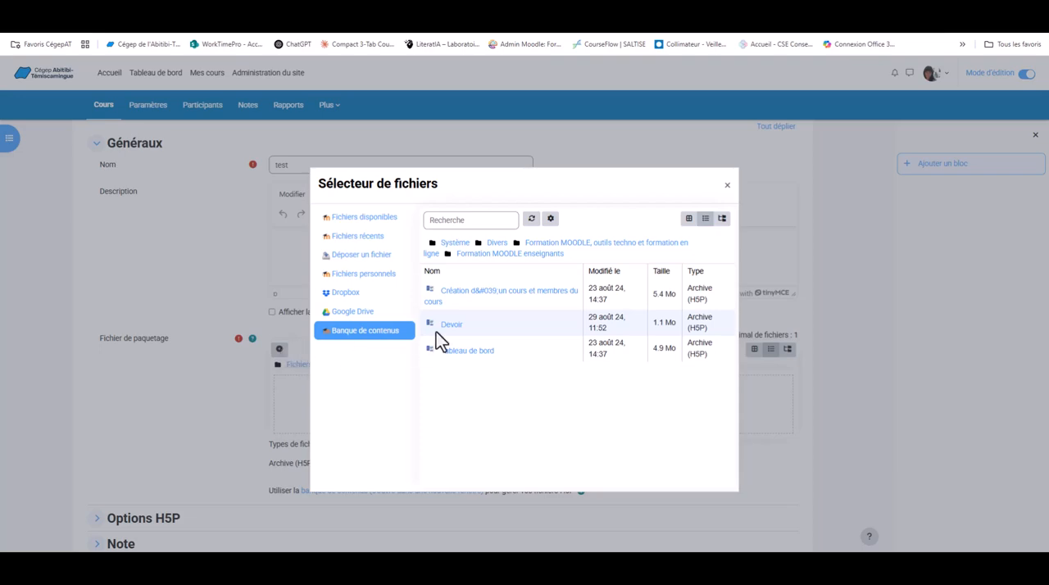
left_click(456, 319)
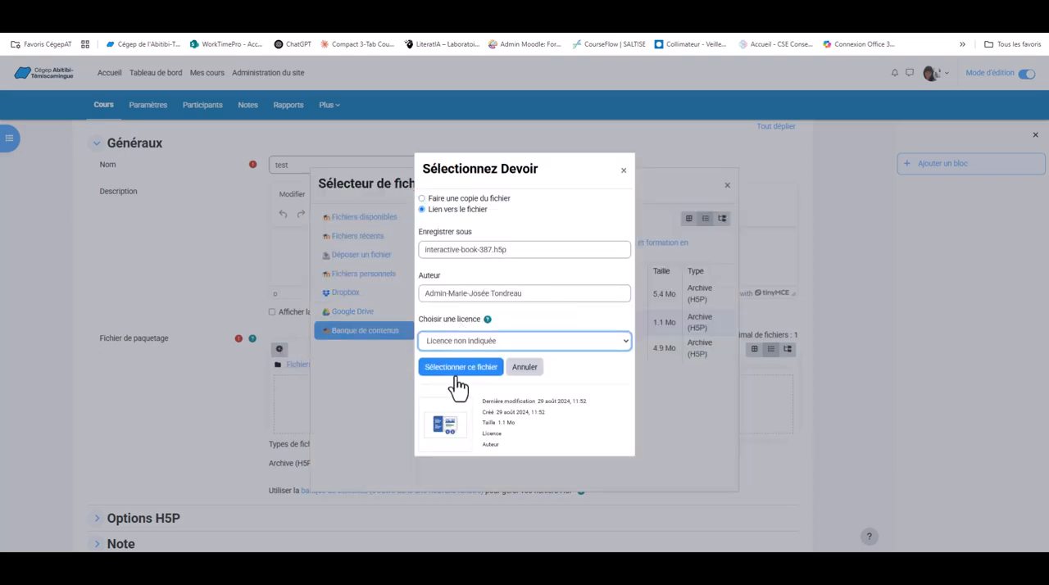
left_click(460, 367)
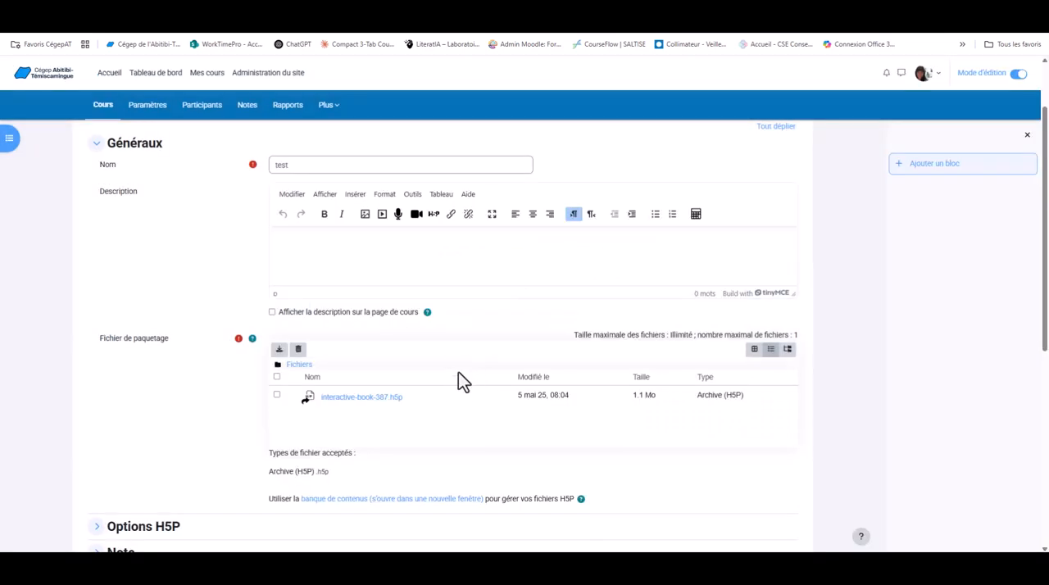
Check the activity's H5P options and grade settings, then save it and return to the course.
scroll(456, 366, "down", 5)
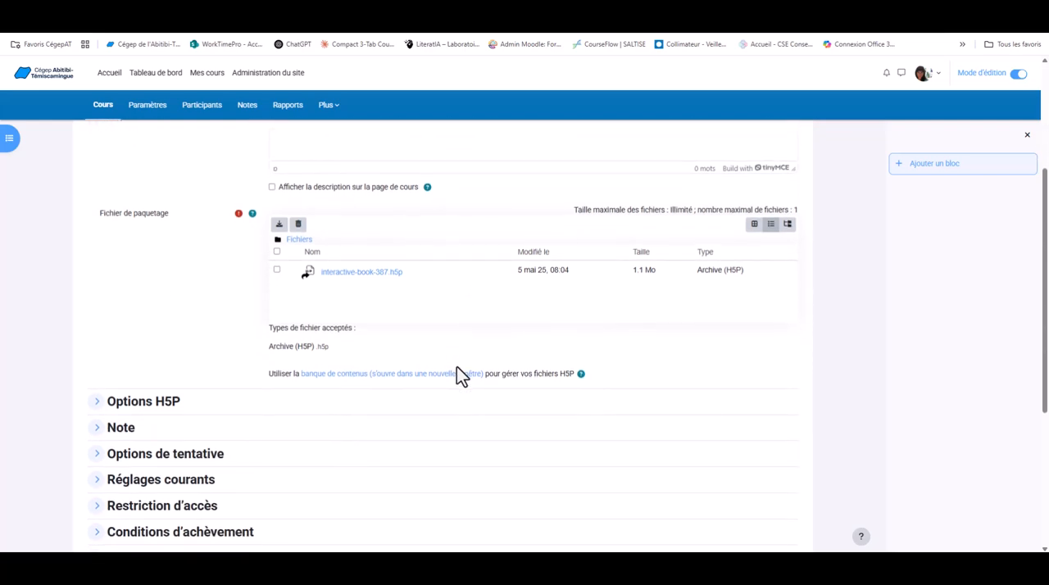
scroll(457, 375, "down", 2)
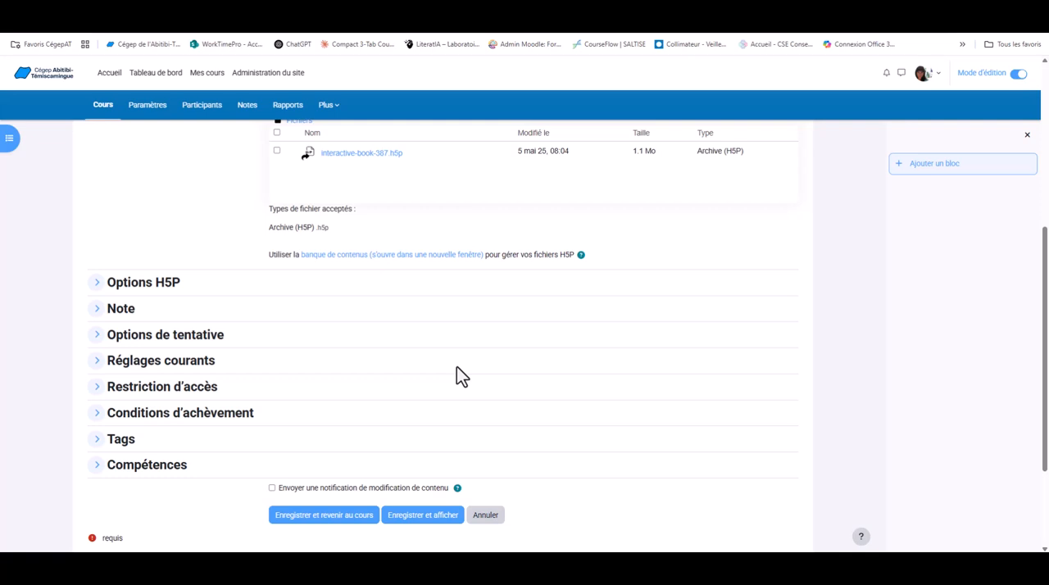
left_click(95, 283)
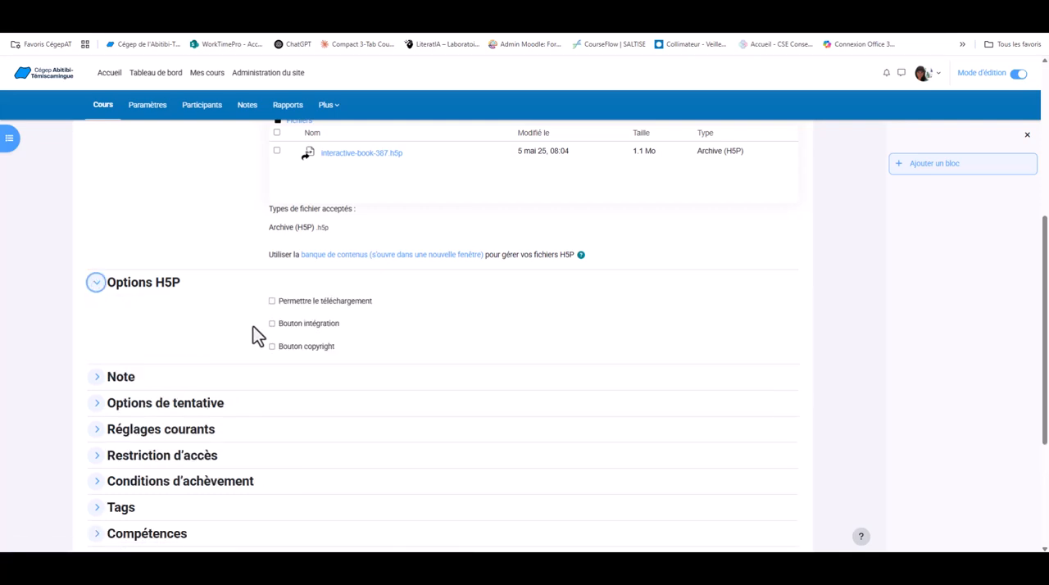
left_click(96, 283)
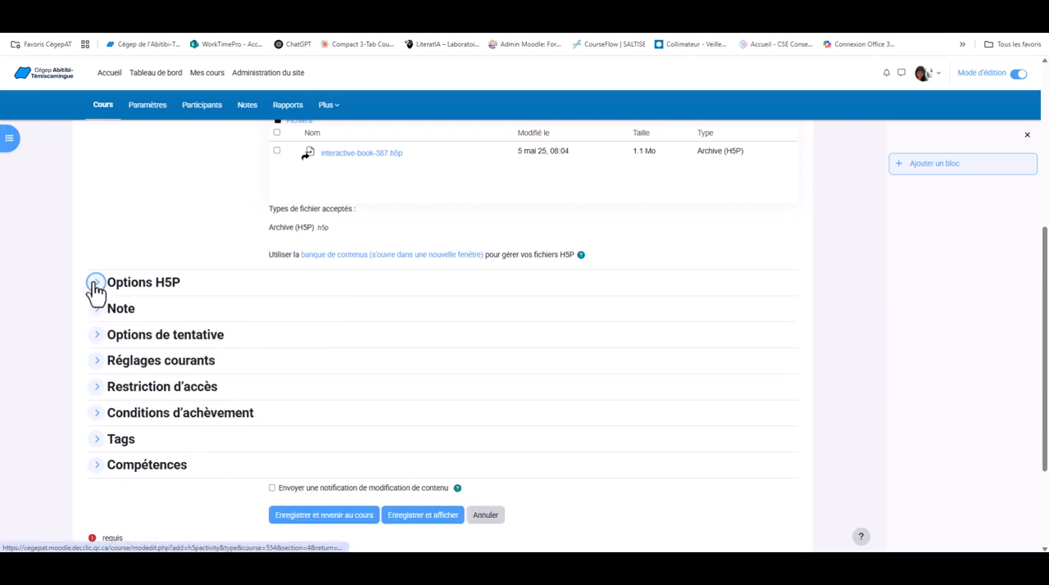
left_click(97, 310)
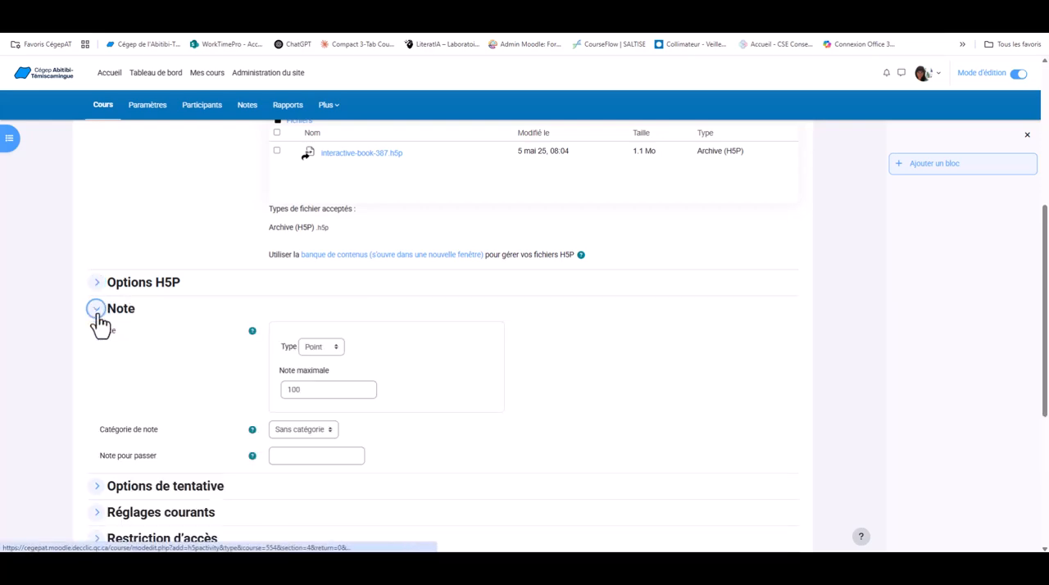
left_click(96, 312)
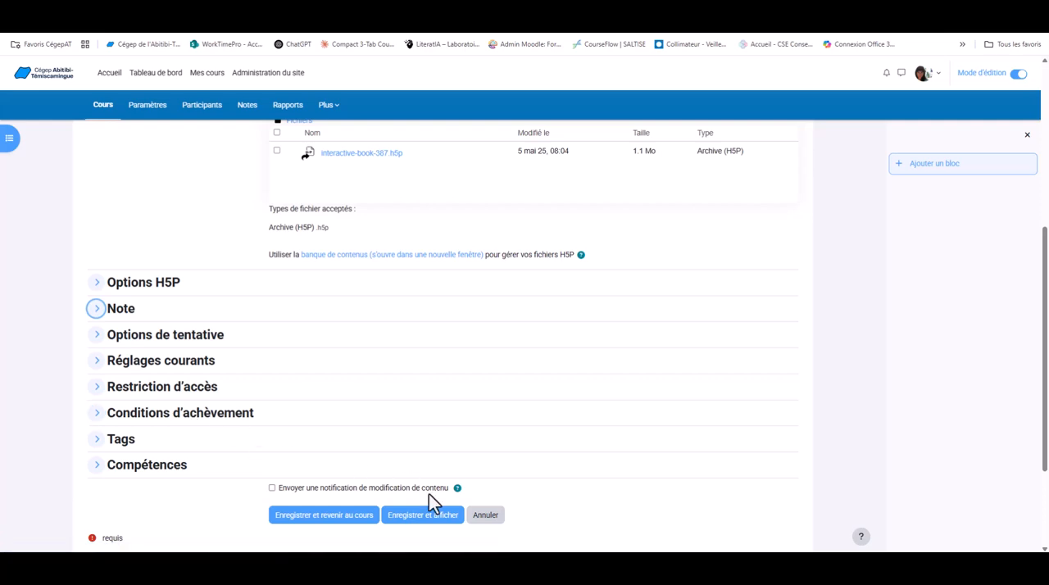
left_click(352, 519)
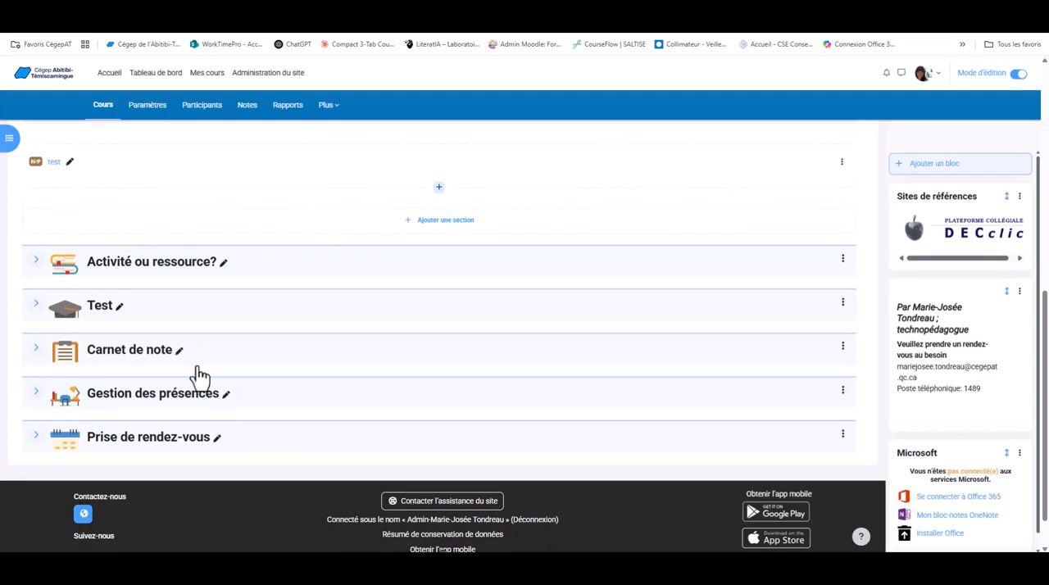
Turn off edit mode and open the test activity from the Ergonomie pédagogique tile.
left_click(1019, 73)
left_click(562, 381)
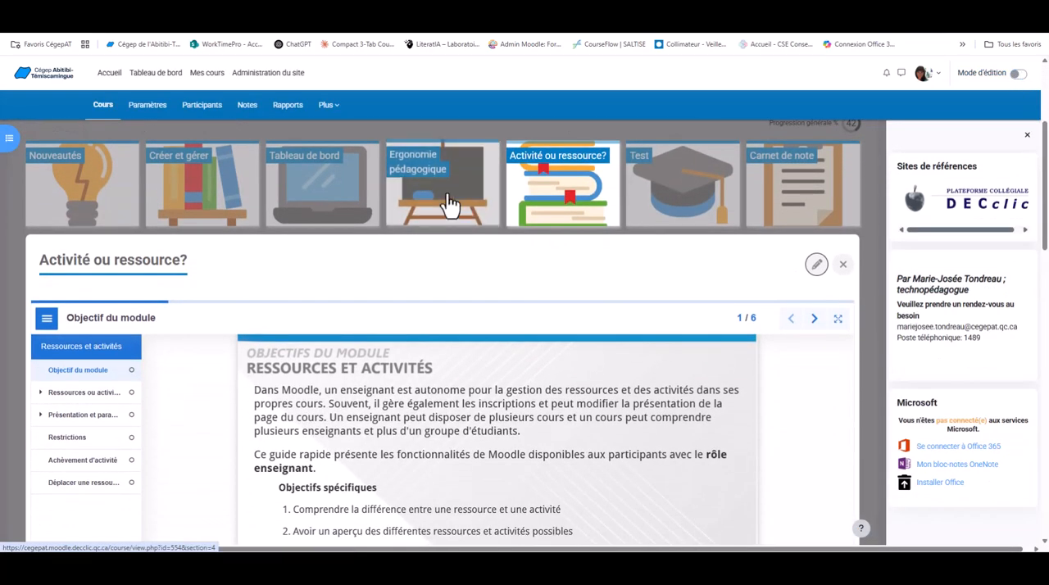
left_click(449, 205)
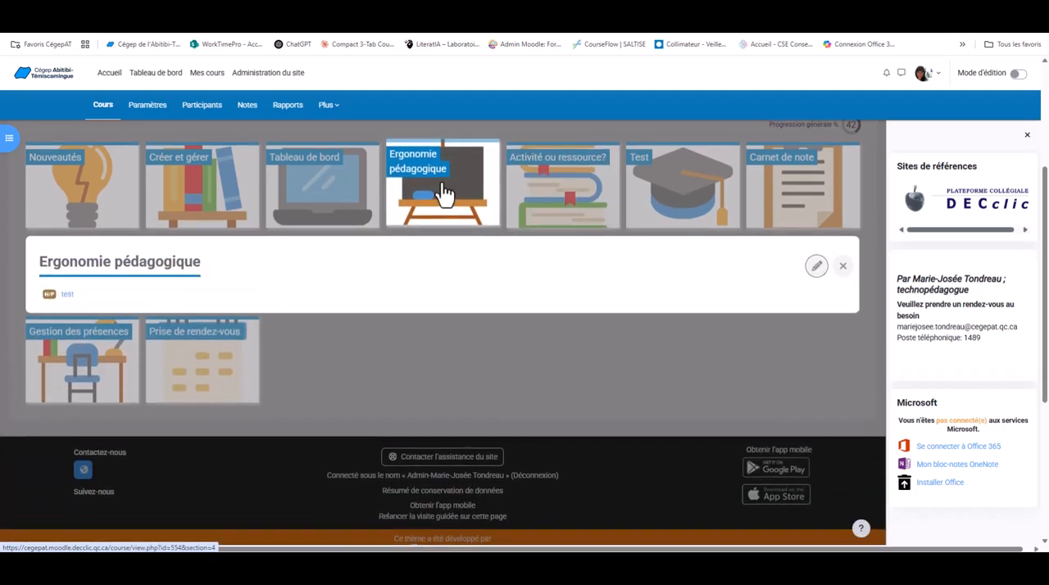
left_click(68, 300)
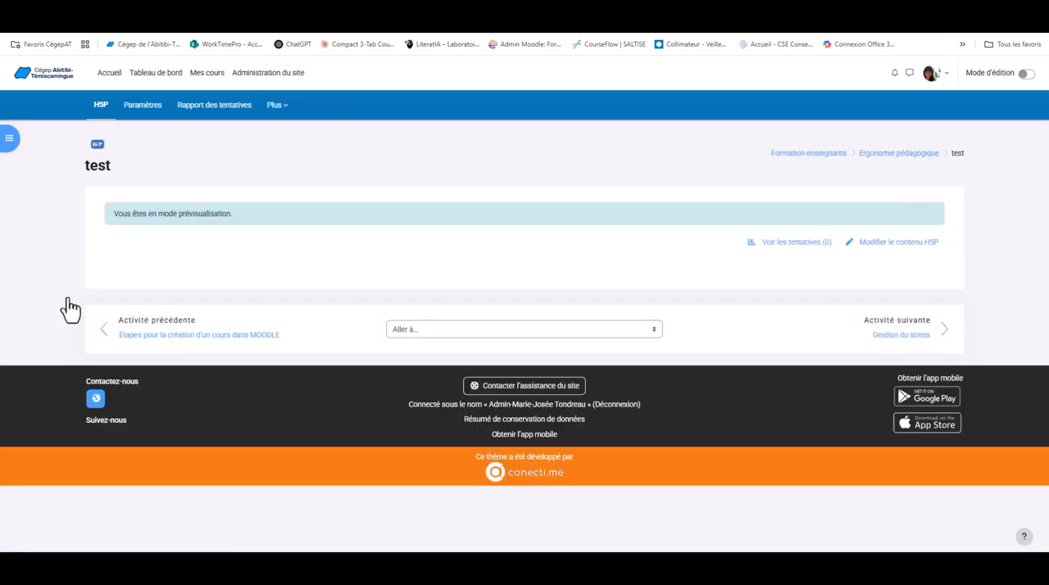